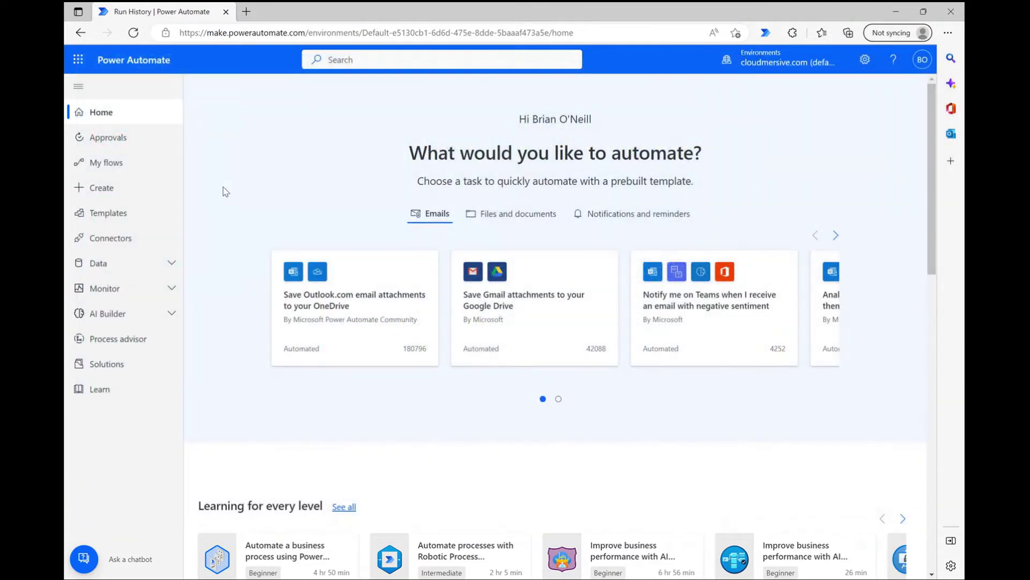
Step: Create an instant cloud flow named 'html to png' using the 'Manually trigger a flow' trigger
click(124, 188)
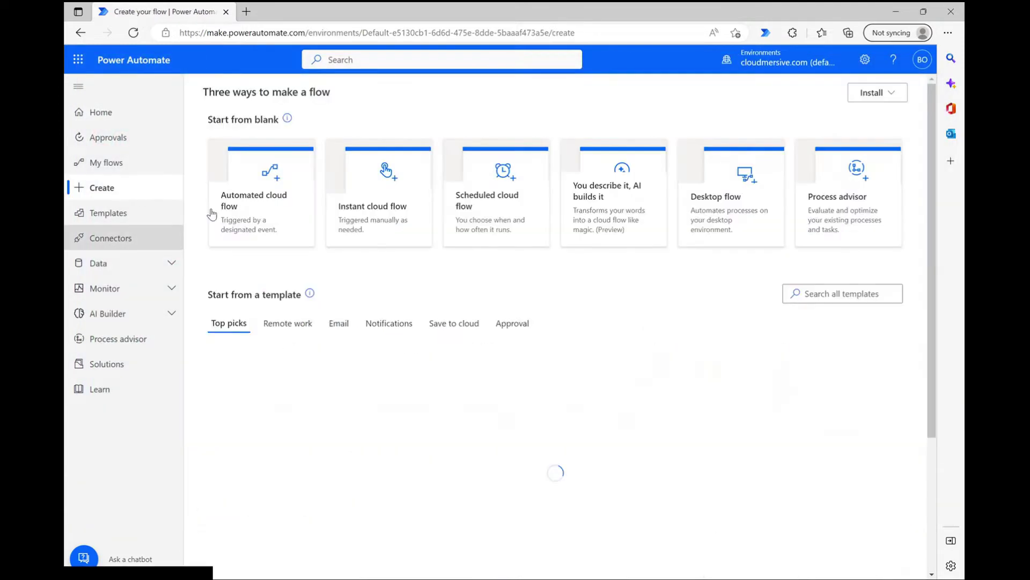
click(386, 220)
click(573, 205)
text(h)
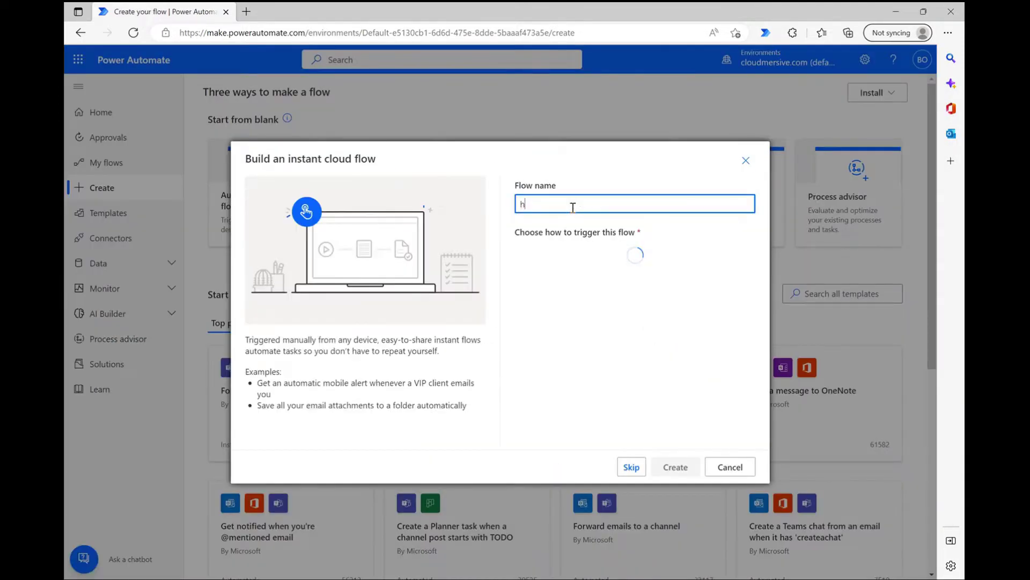
text(tml to png)
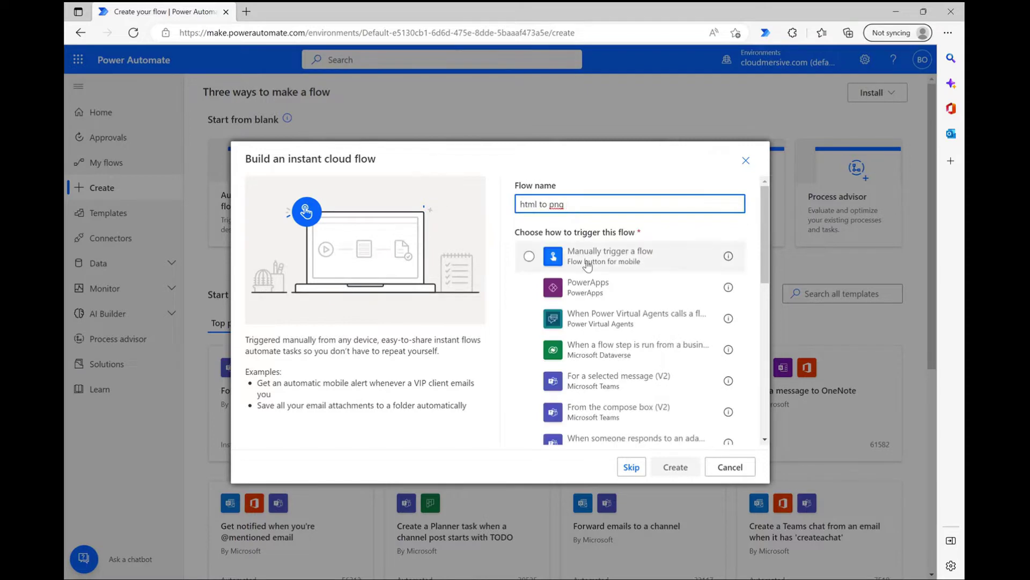
click(587, 263)
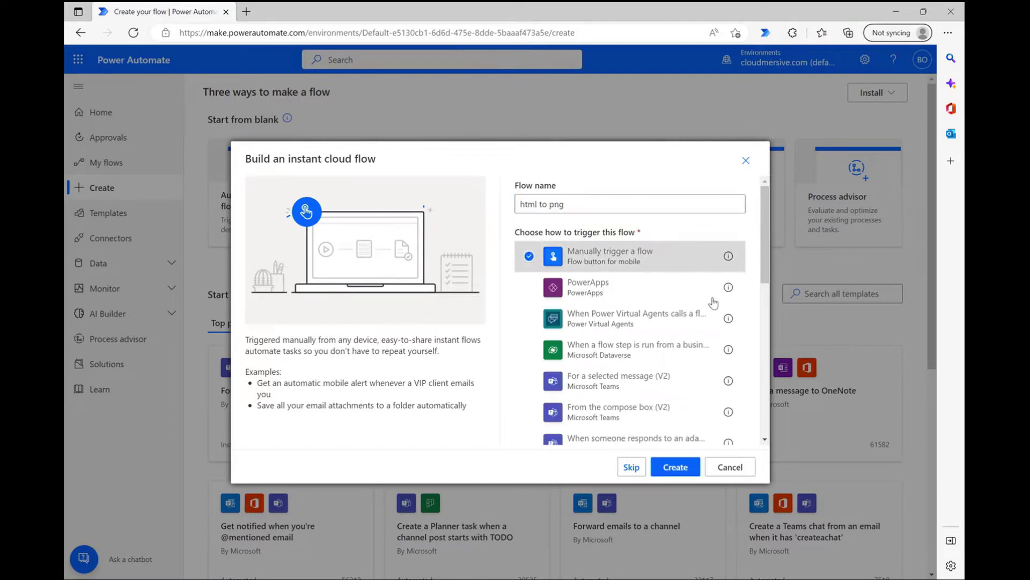
click(677, 467)
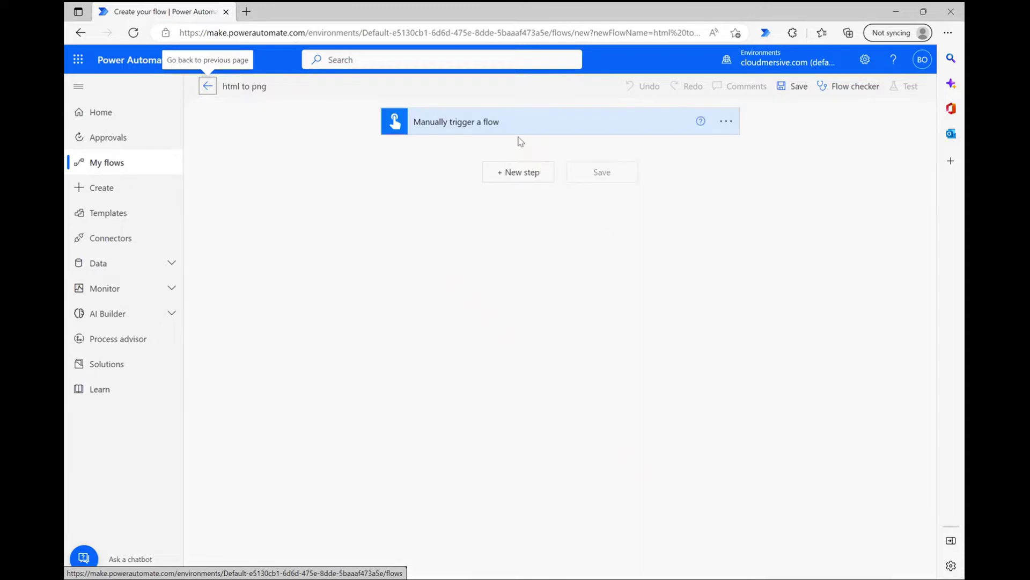
Step: Add a text input titled 'Add HTML string here' to the manual trigger, then add a new step
click(516, 132)
click(456, 161)
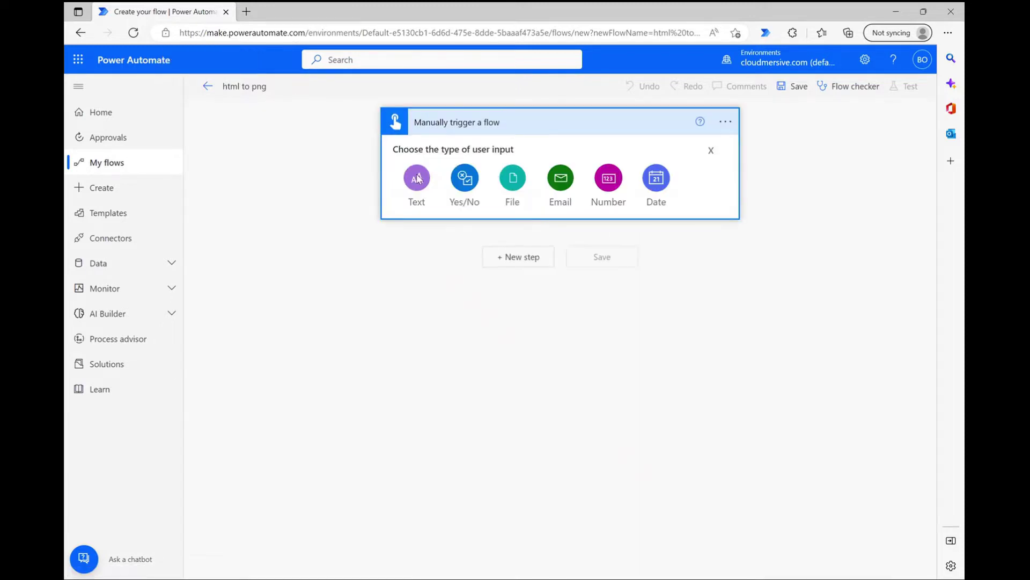
click(418, 177)
drag(462, 152, 406, 162)
text(Ad)
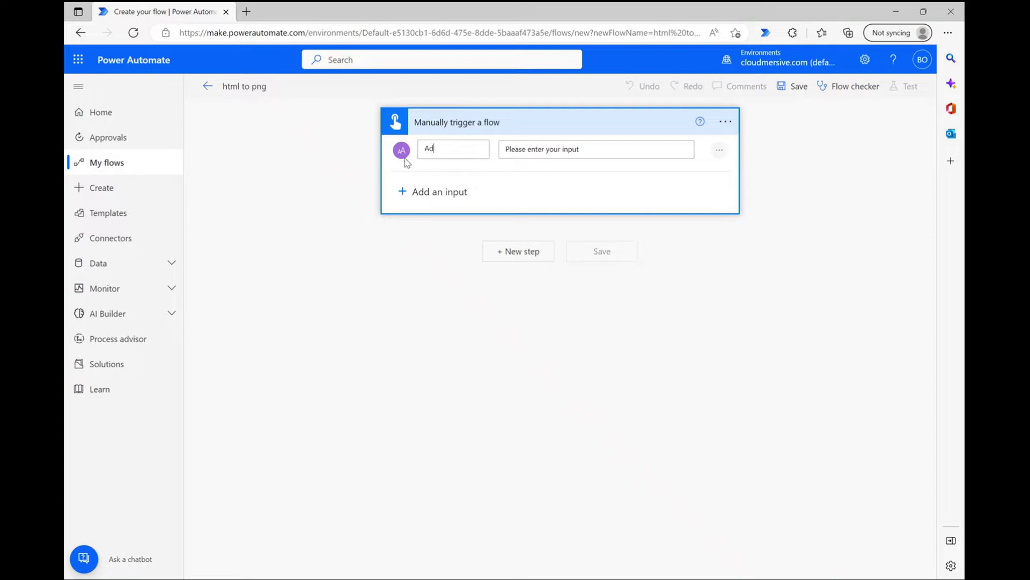
text(d HTML string here)
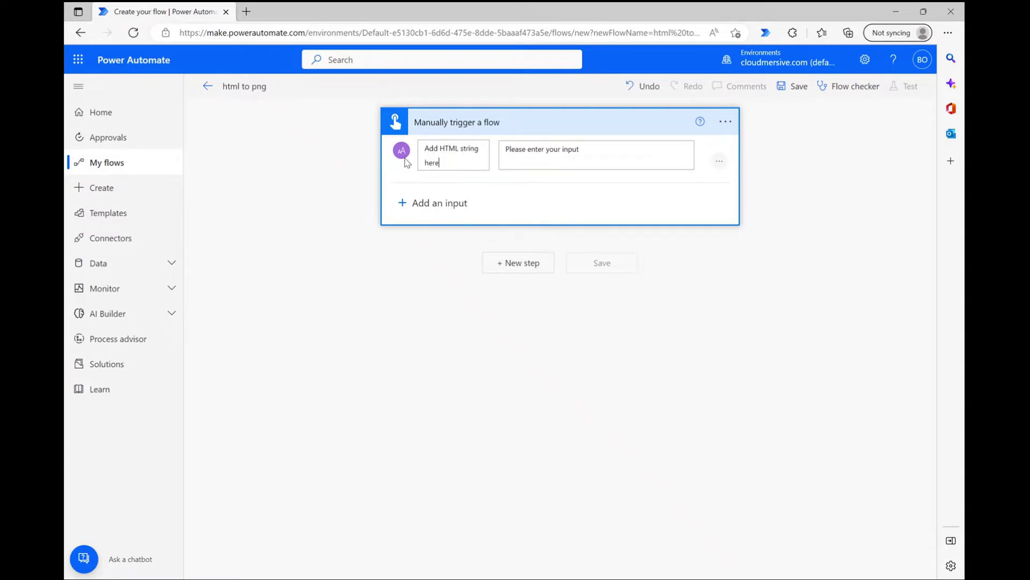
click(533, 264)
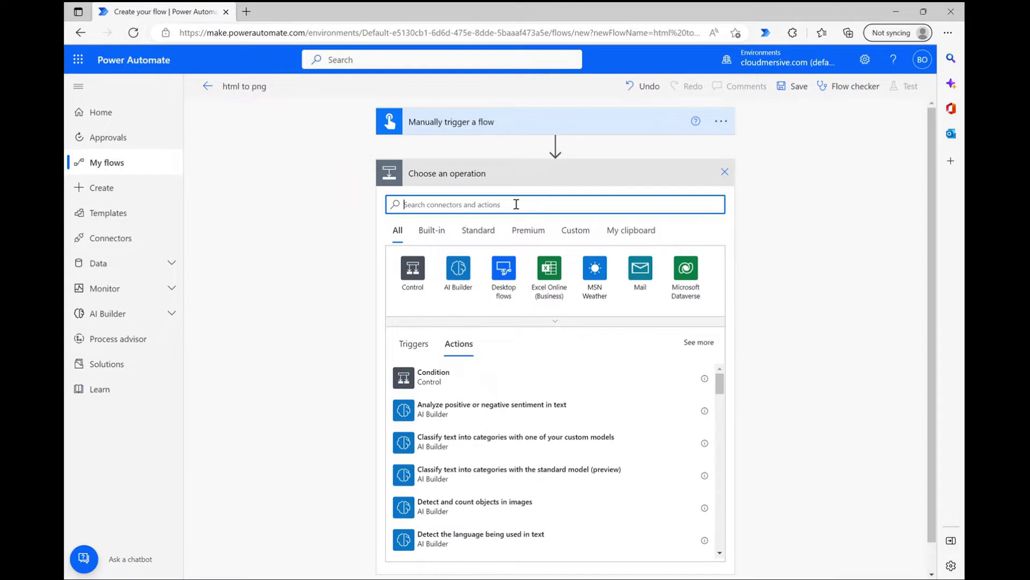
Step: Add Cloudmersive Document Conversion's 'Convert HTML string to PNG screenshot' action after the trigger
text(Cloudmersive)
click(581, 323)
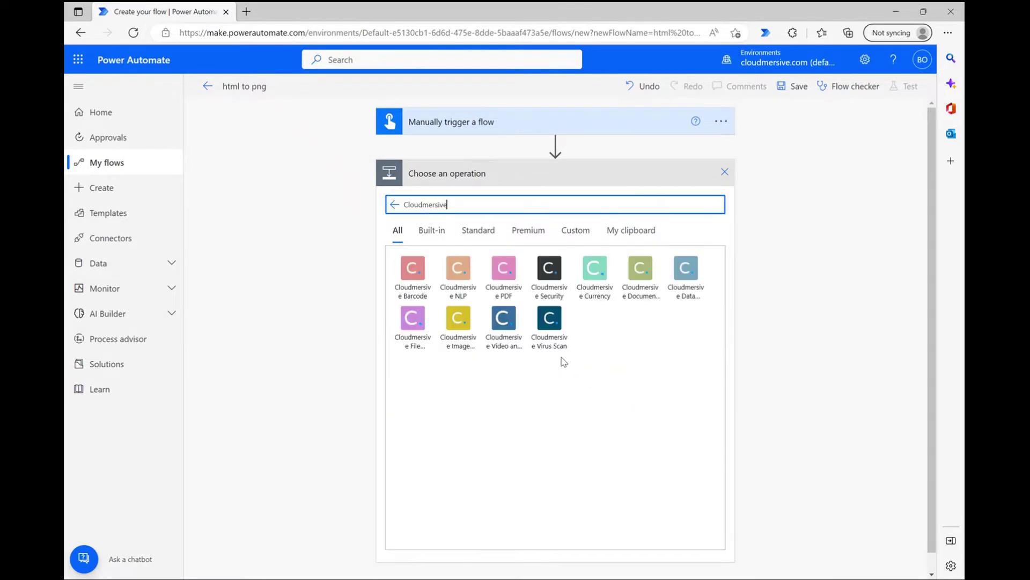
click(634, 283)
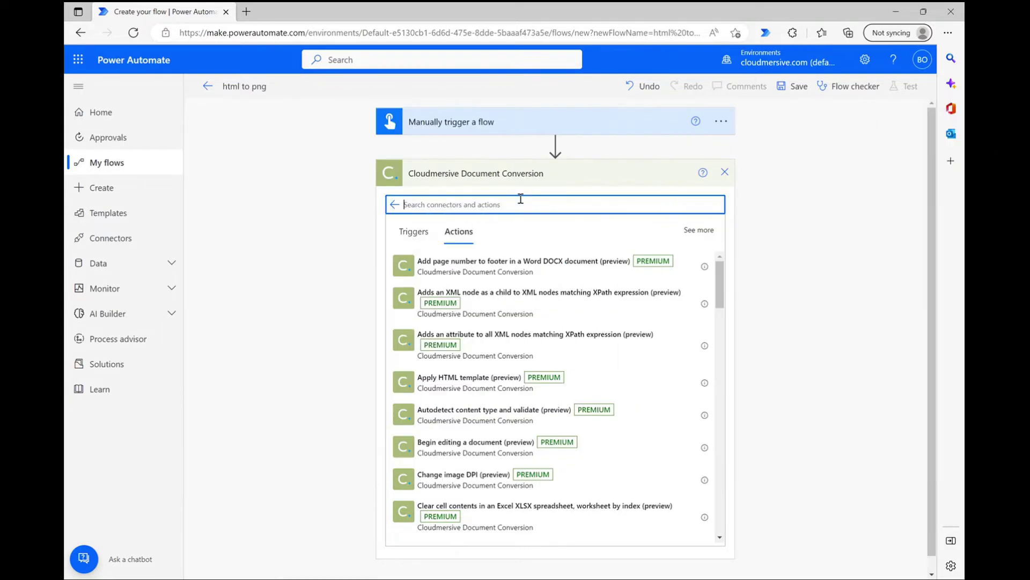
text(HTML to png)
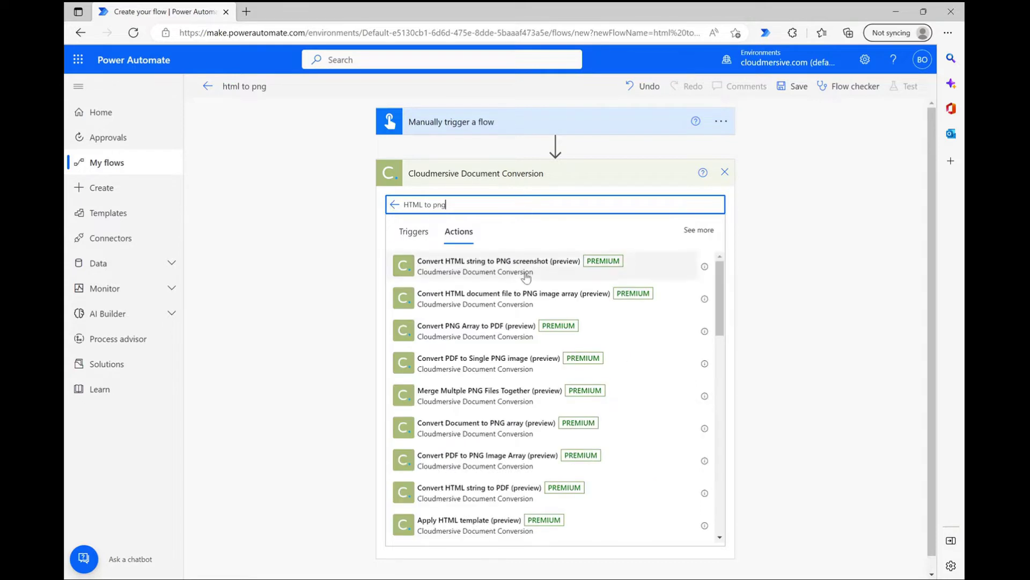
click(526, 277)
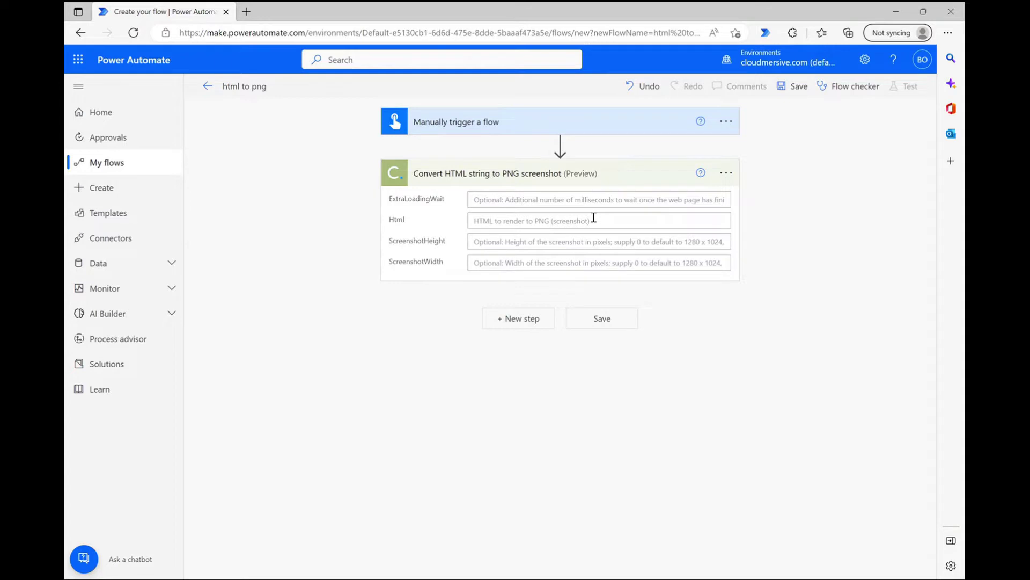
Step: Set the conversion action's Html field to the trigger's 'Add HTML string here' dynamic content
click(567, 220)
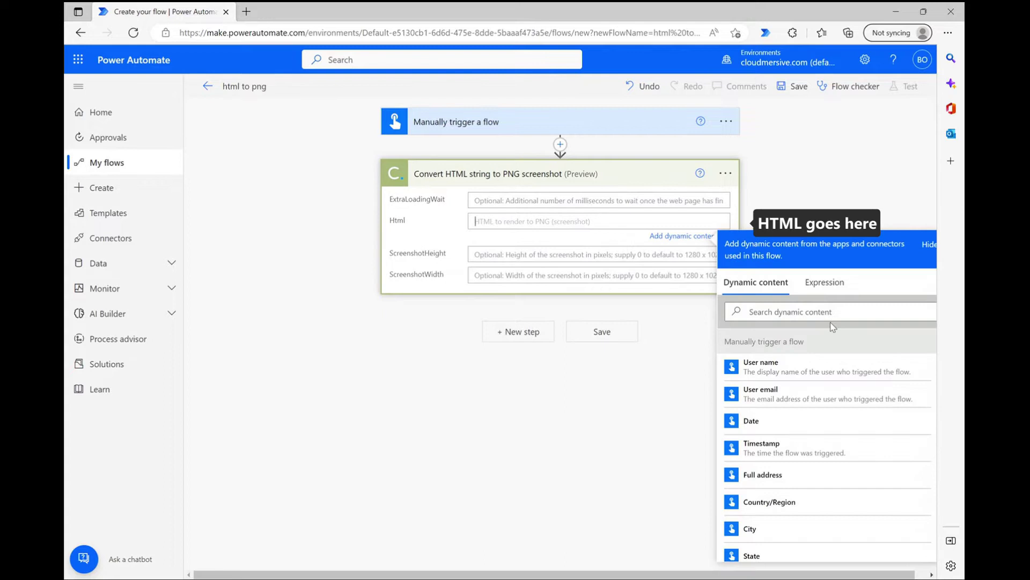
scroll(816, 470, down, 2)
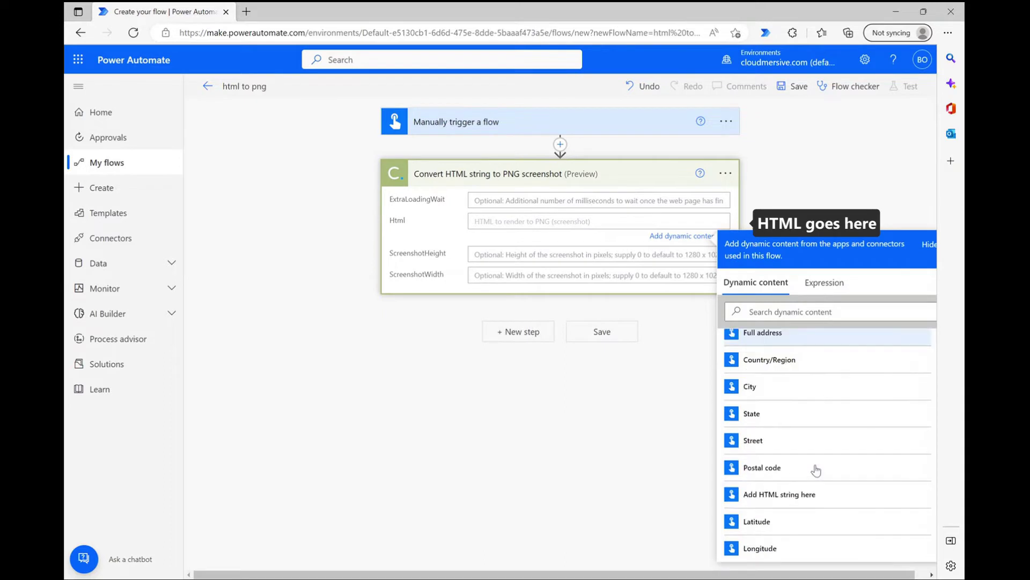
click(815, 505)
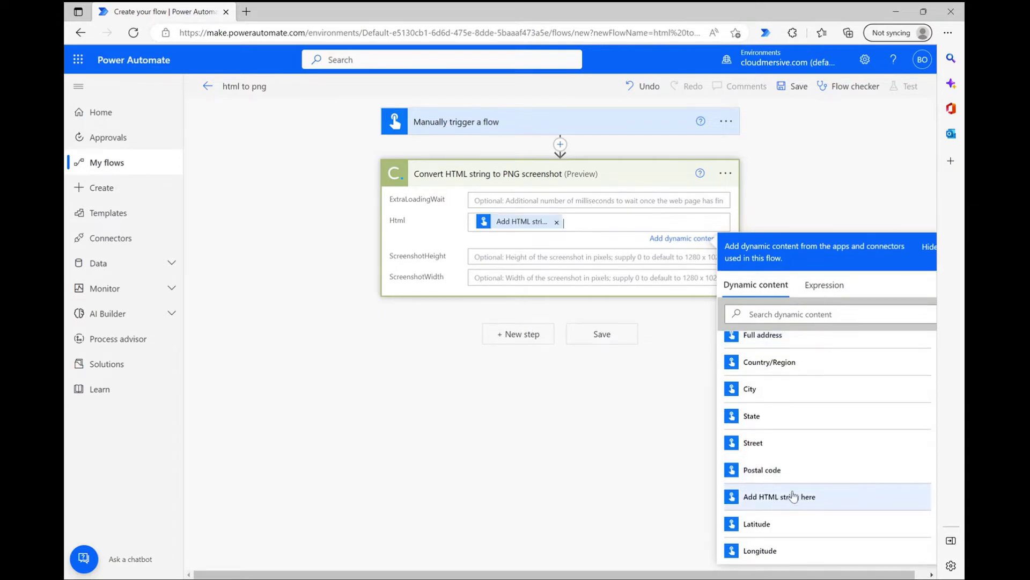
click(847, 210)
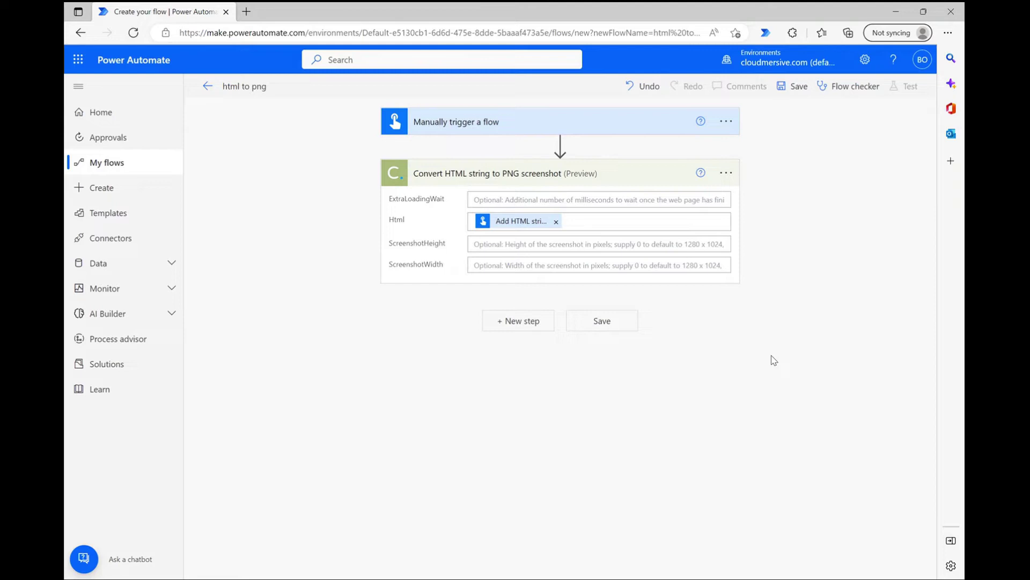
Step: Add a SharePoint Create file action after the conversion step
click(524, 331)
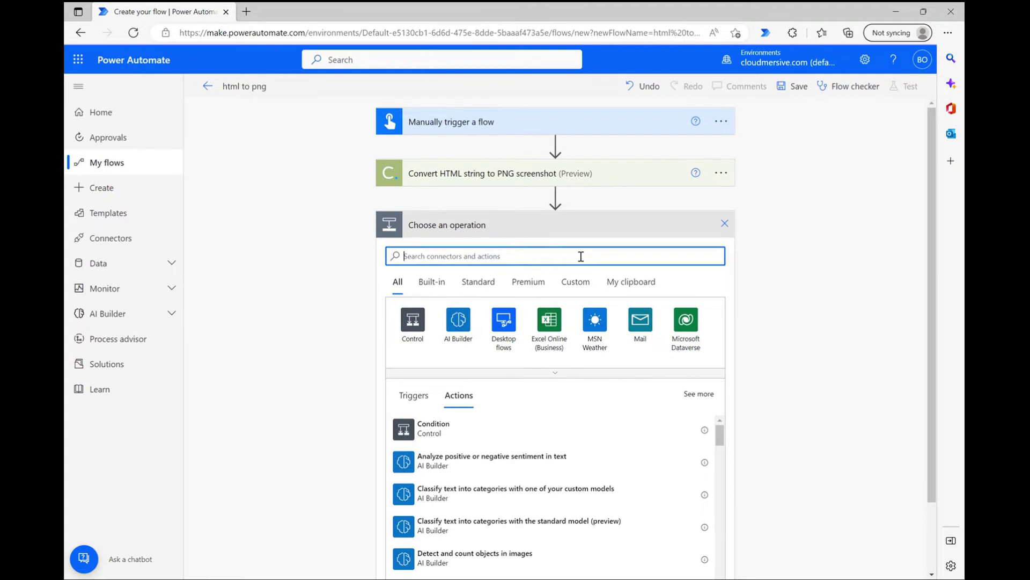
text(create file)
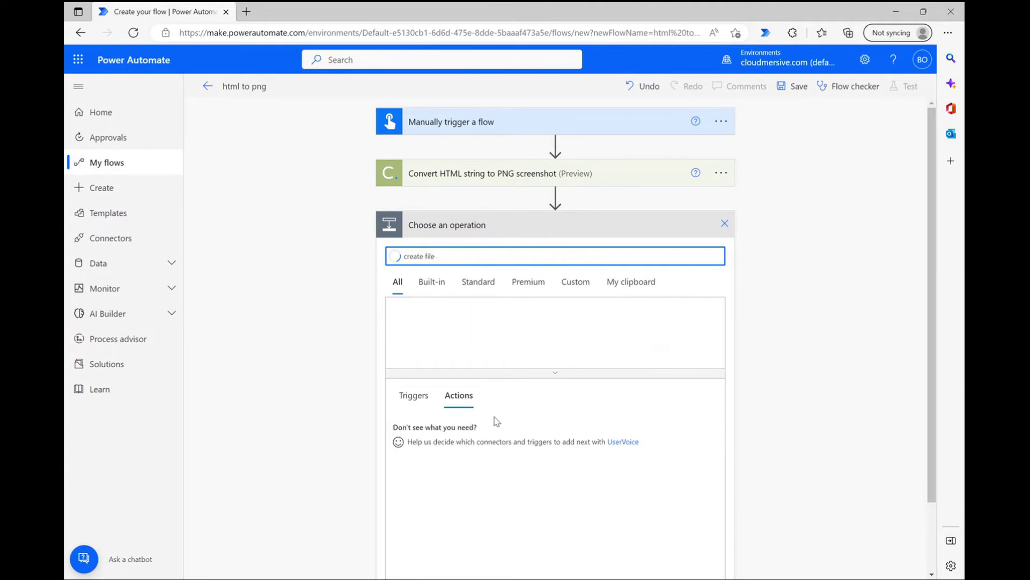
click(491, 459)
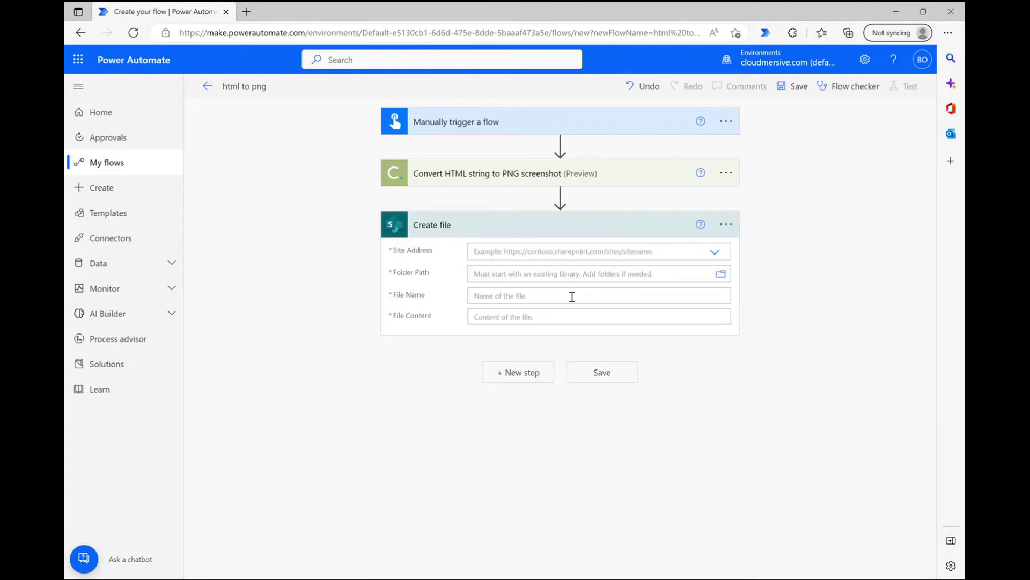
Step: Point Create file to Content Team's Shared Documents/Power Automate Samples, naming it 'HTML to PNG Screenshot.png' with body content
click(715, 251)
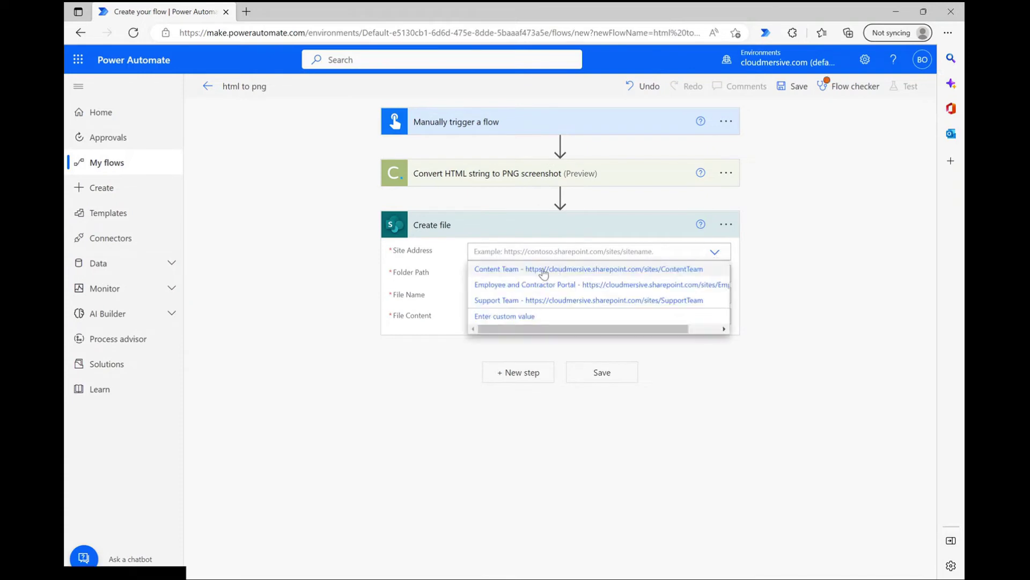
click(543, 269)
click(721, 274)
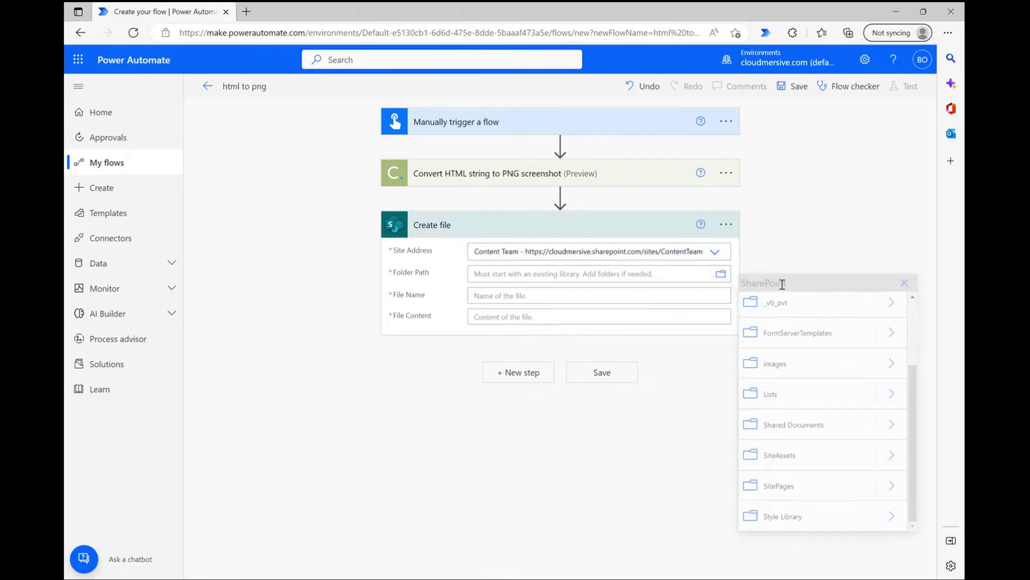
click(891, 424)
click(819, 510)
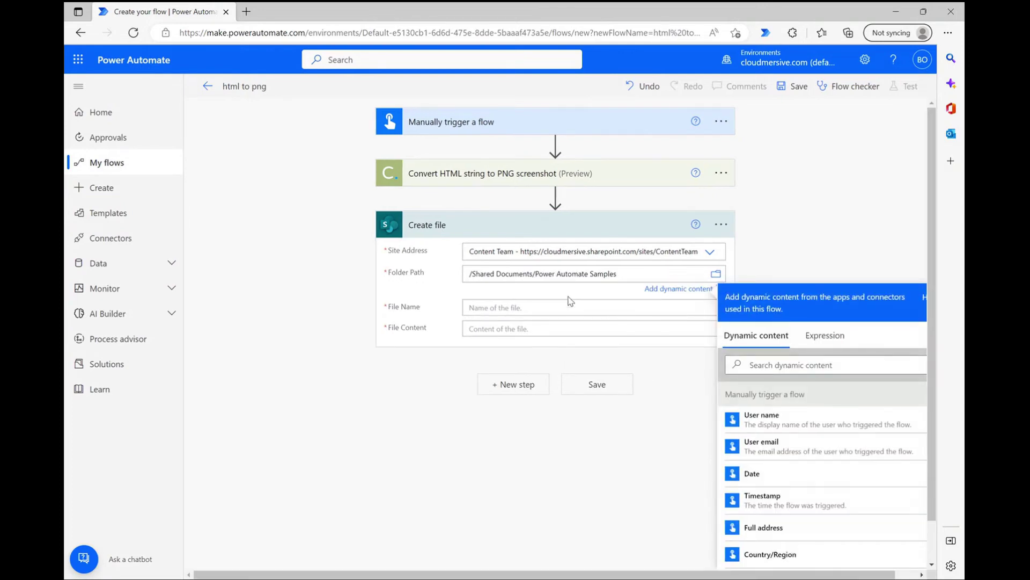
click(546, 308)
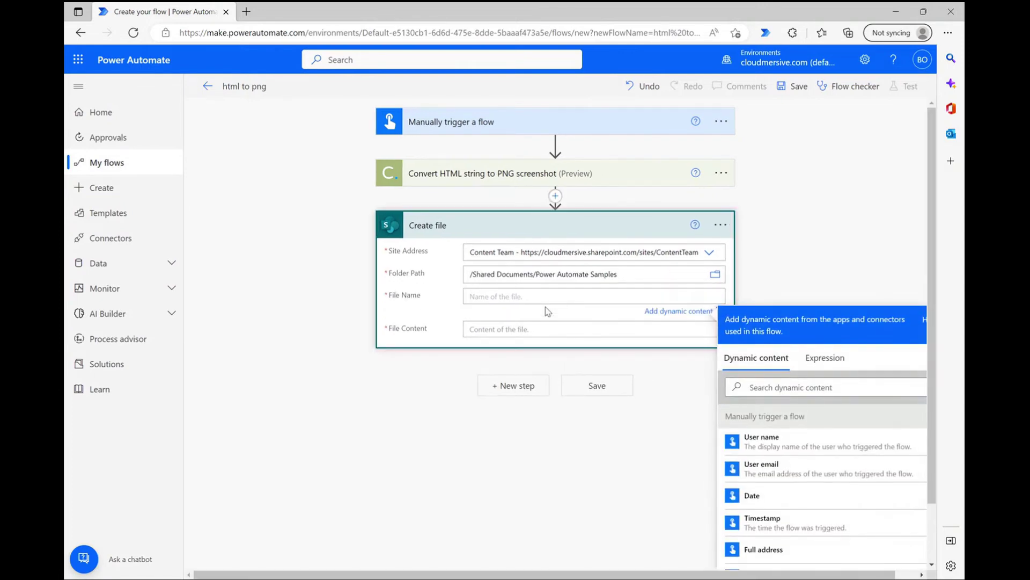
text(HTML to PNG Screenshot.png)
click(535, 329)
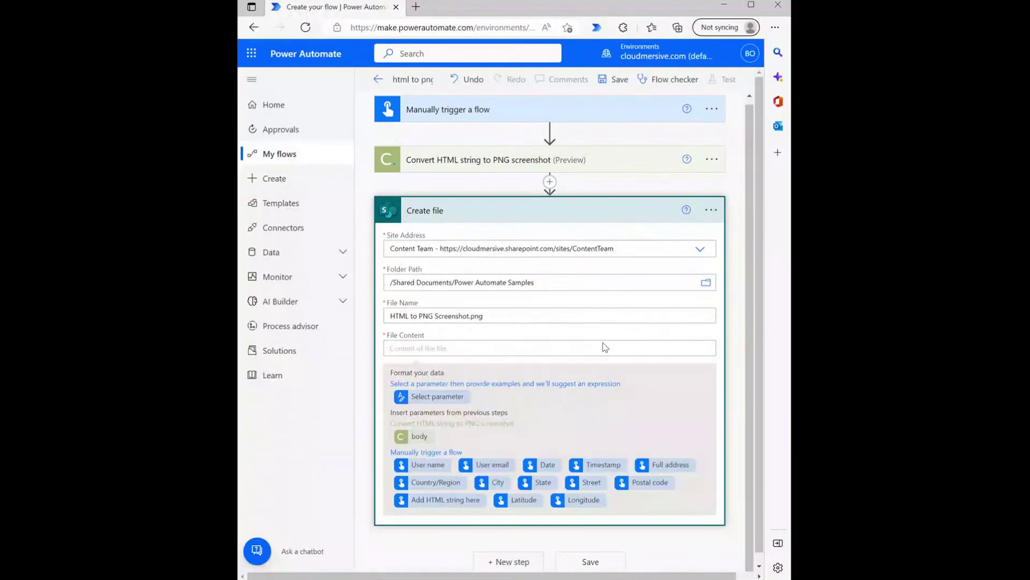
click(413, 438)
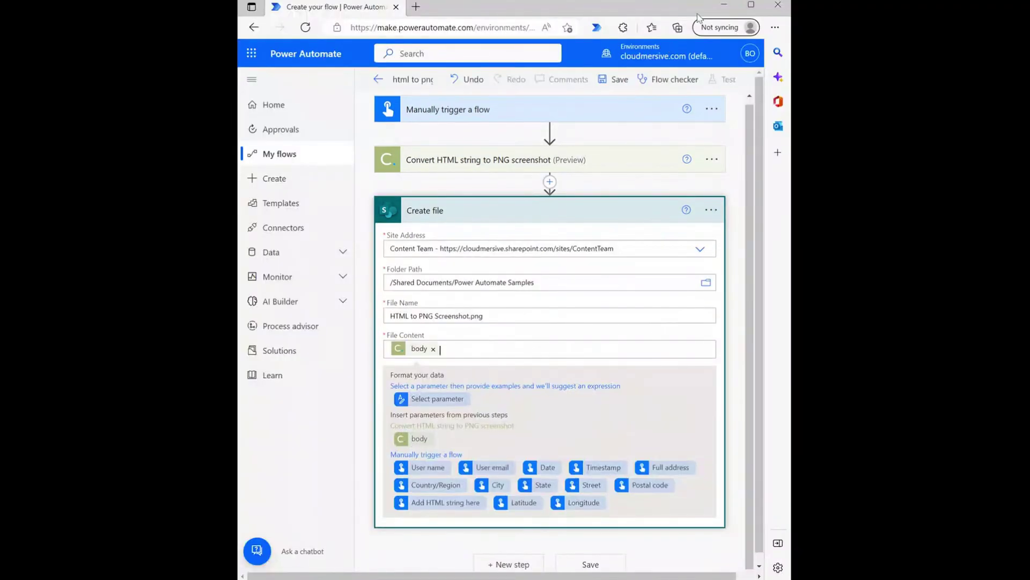
Step: Save the flow and run a manual test with the pasted sample HTML as input
click(751, 7)
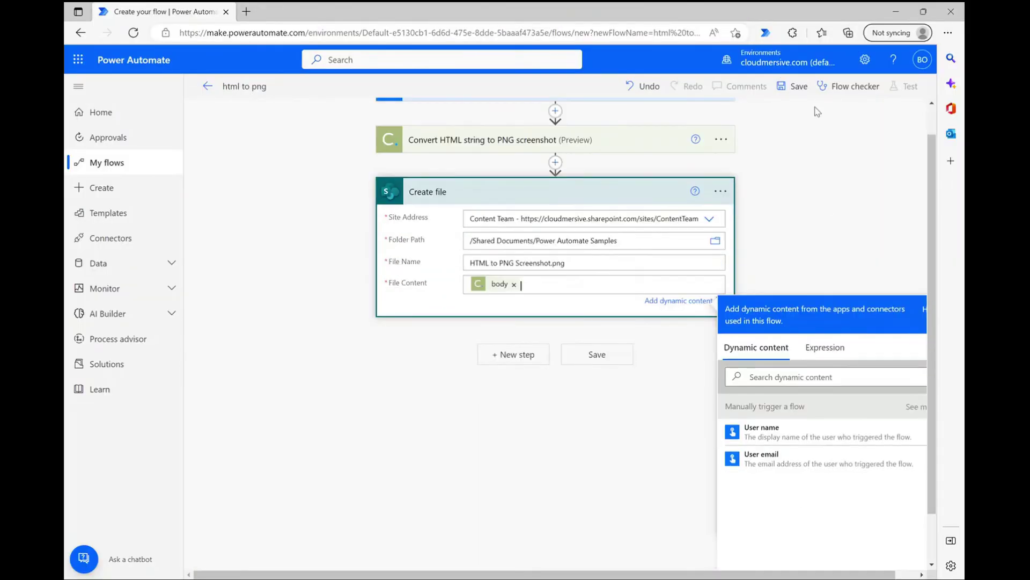
click(794, 85)
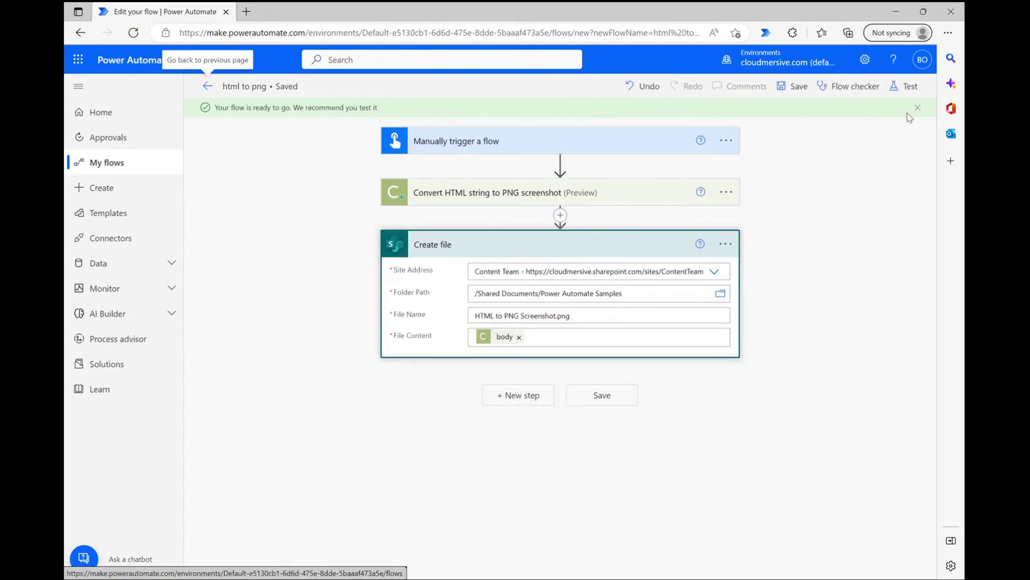
click(905, 87)
click(766, 557)
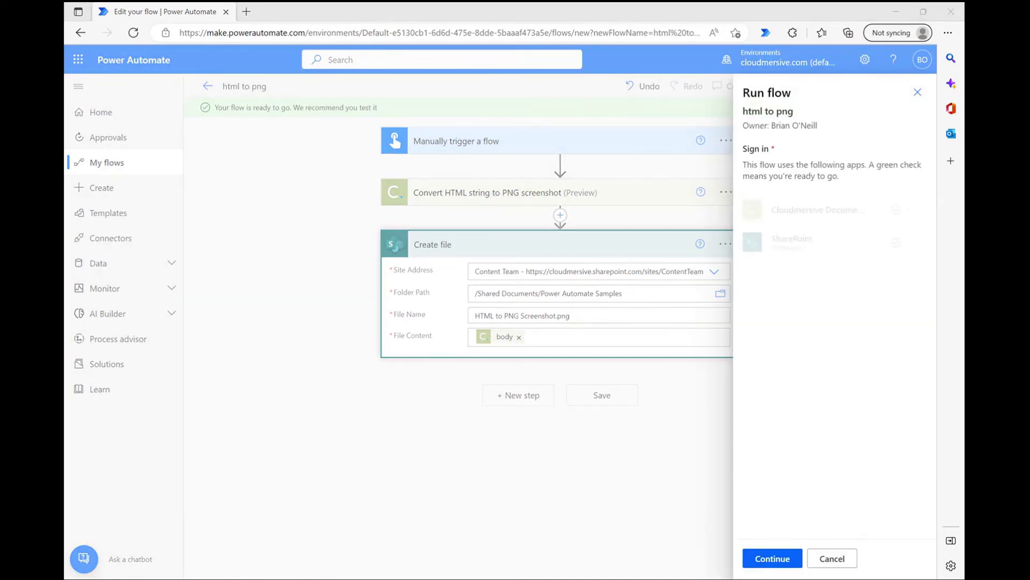
click(773, 558)
key(ctrl+v)
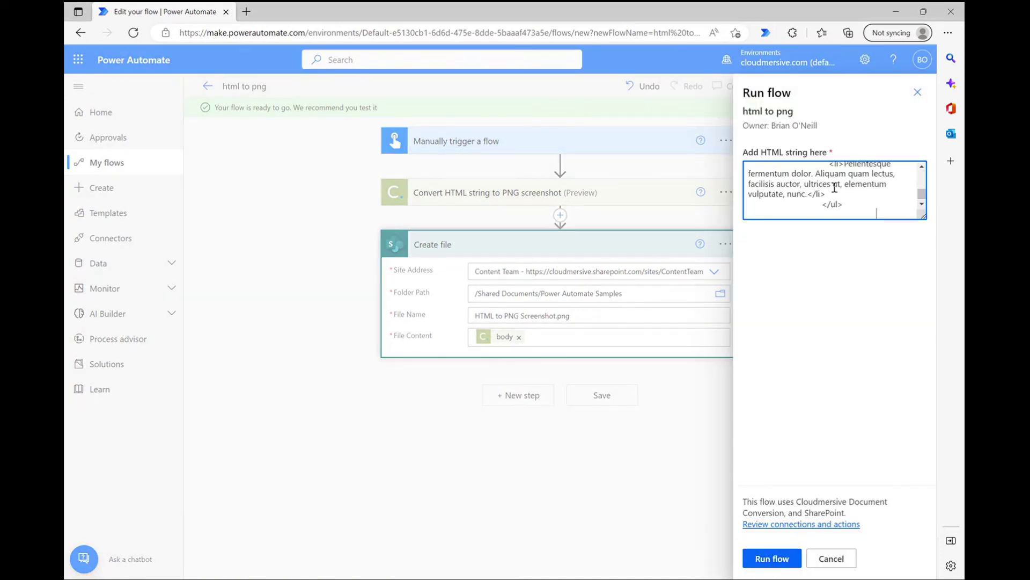
click(772, 558)
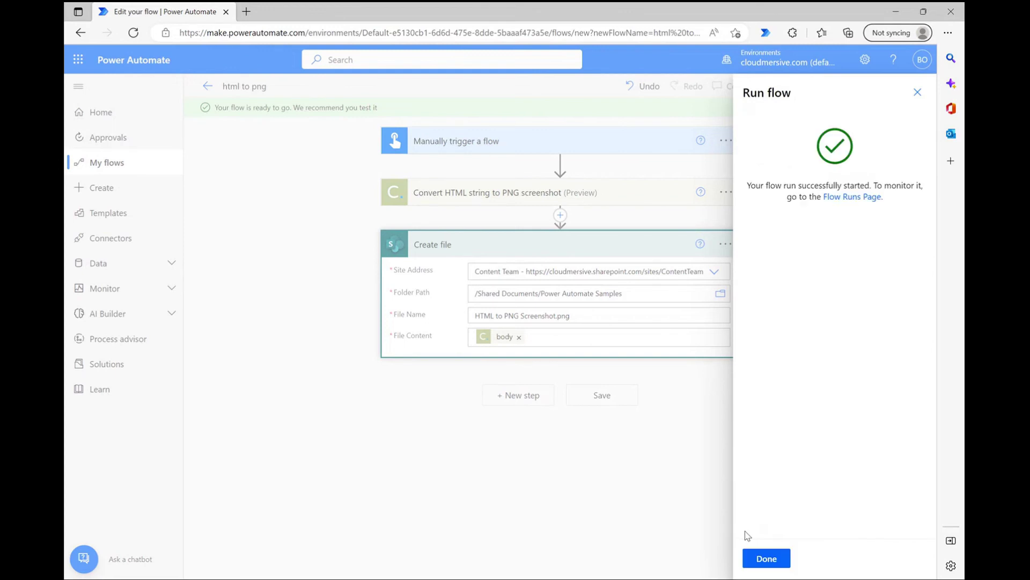
Step: Close the test-run confirmation to view the html to png run history
click(764, 560)
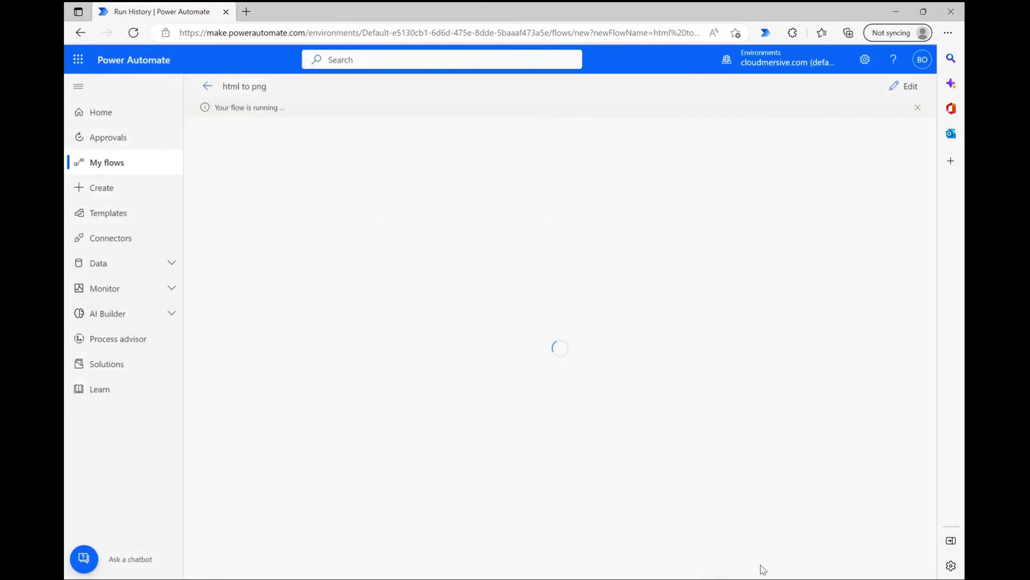